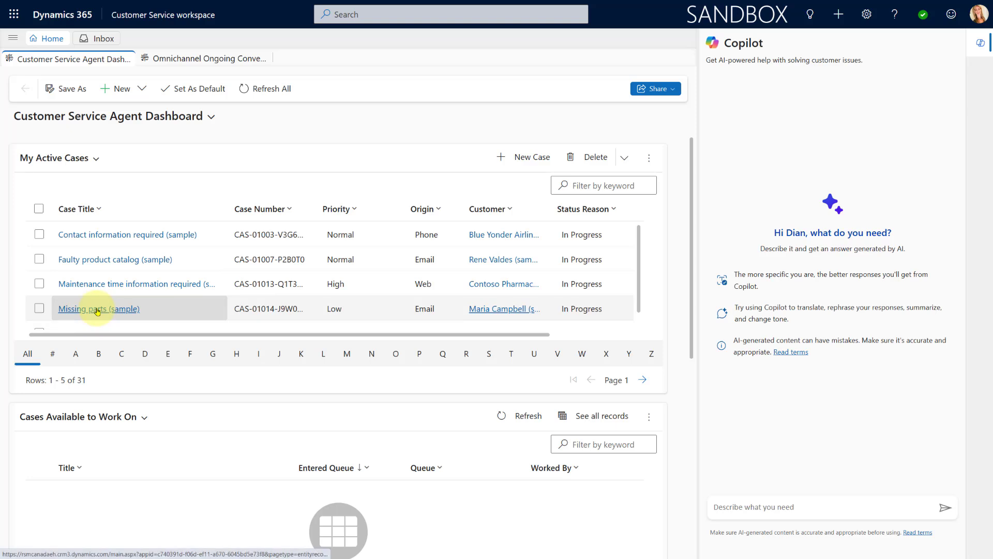
Step: Open the Missing parts (sample) case, expand its Copilot summary and compare it with the case's customer and subject fields
{"action": "left_click", "coordinate": [100, 317]}
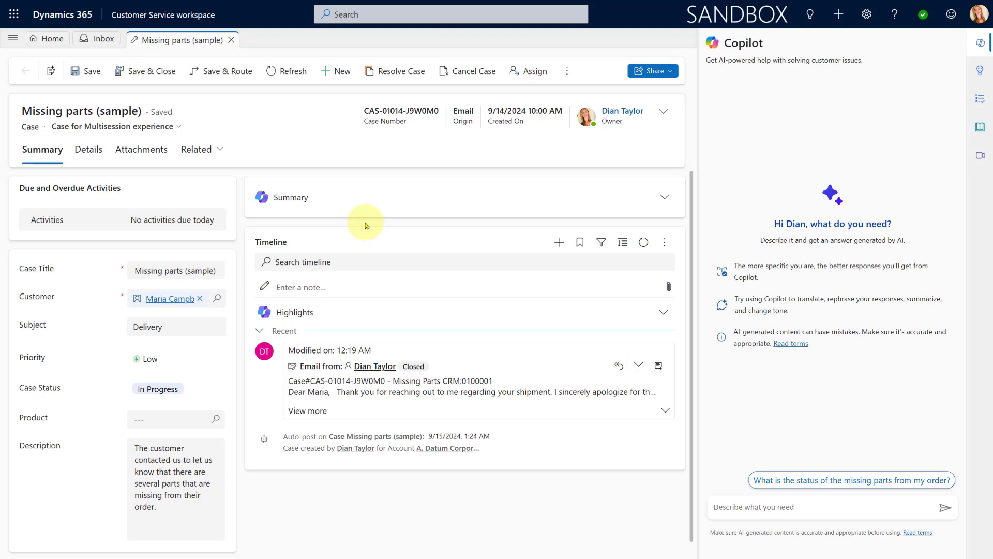
{"action": "left_click", "coordinate": [666, 201]}
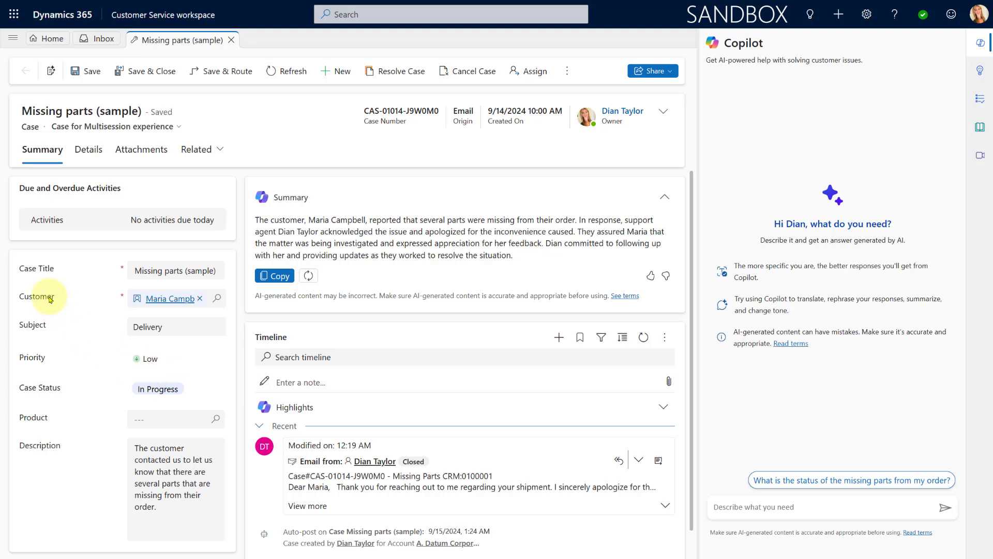
{"action": "mouse_move", "coordinate": [52, 324]}
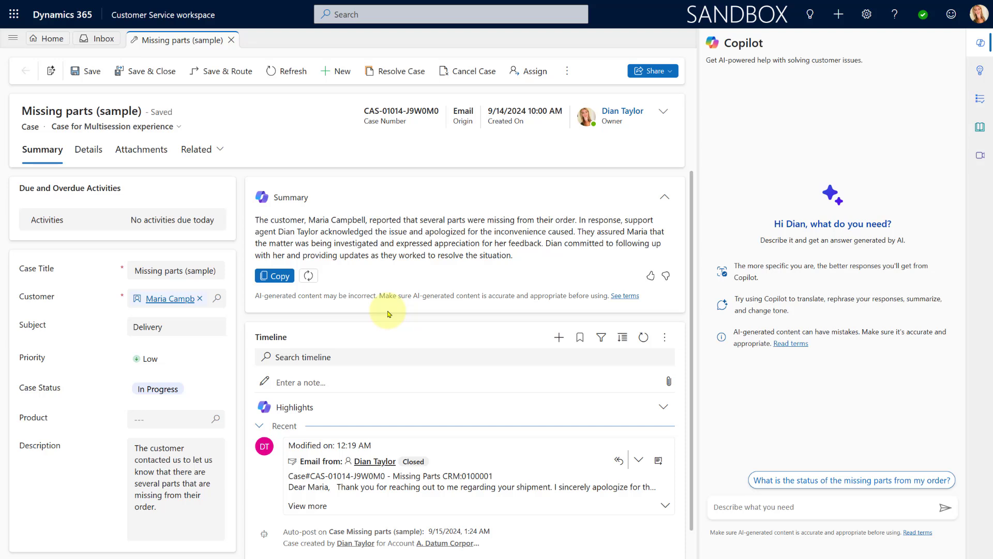
{"action": "mouse_move", "coordinate": [49, 298]}
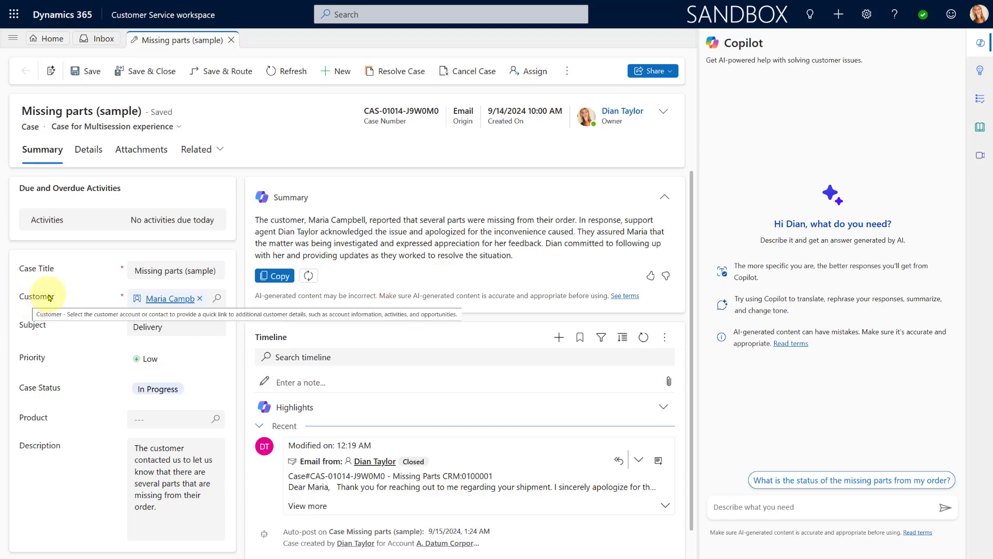
{"action": "mouse_move", "coordinate": [68, 341]}
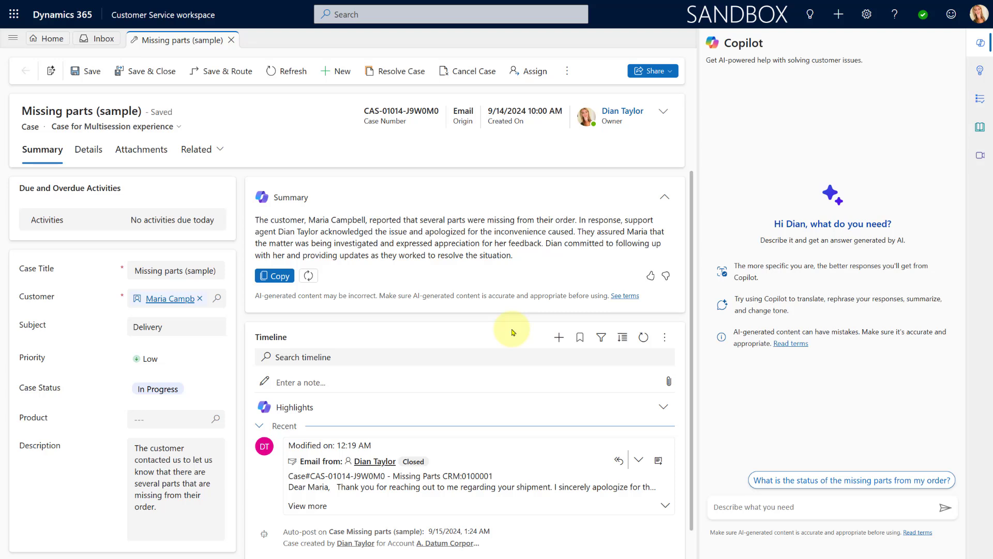
Step: Expand the closed email in the case timeline and read its full message
{"action": "left_click", "coordinate": [663, 505]}
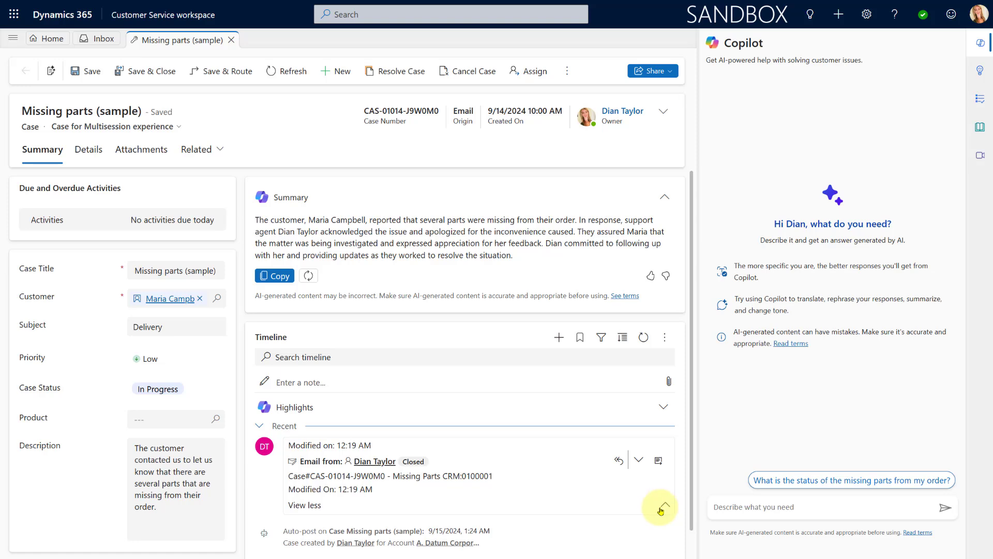
{"action": "scroll", "coordinate": [605, 470], "scroll_direction": "down", "scroll_amount": 4}
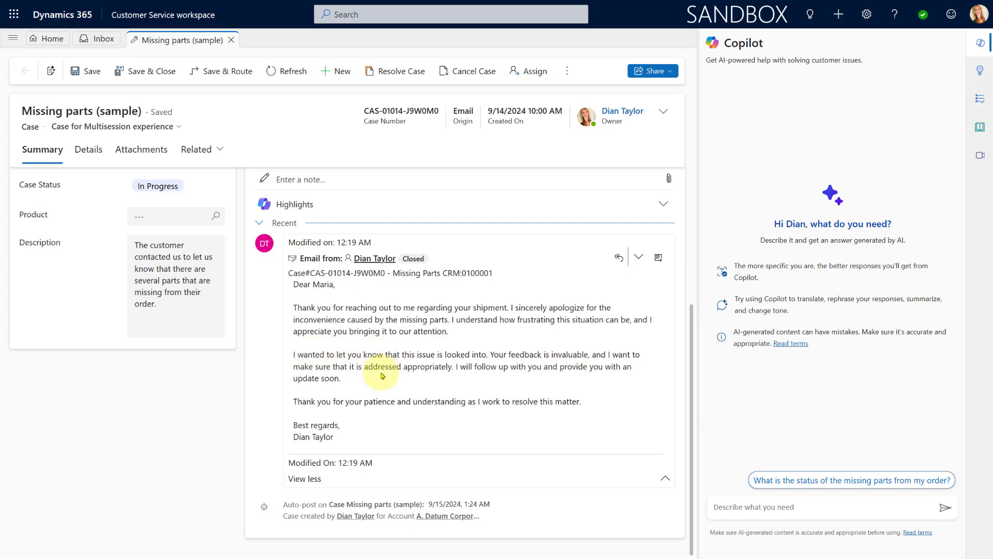
{"action": "scroll", "coordinate": [381, 374], "scroll_direction": "up", "scroll_amount": 4}
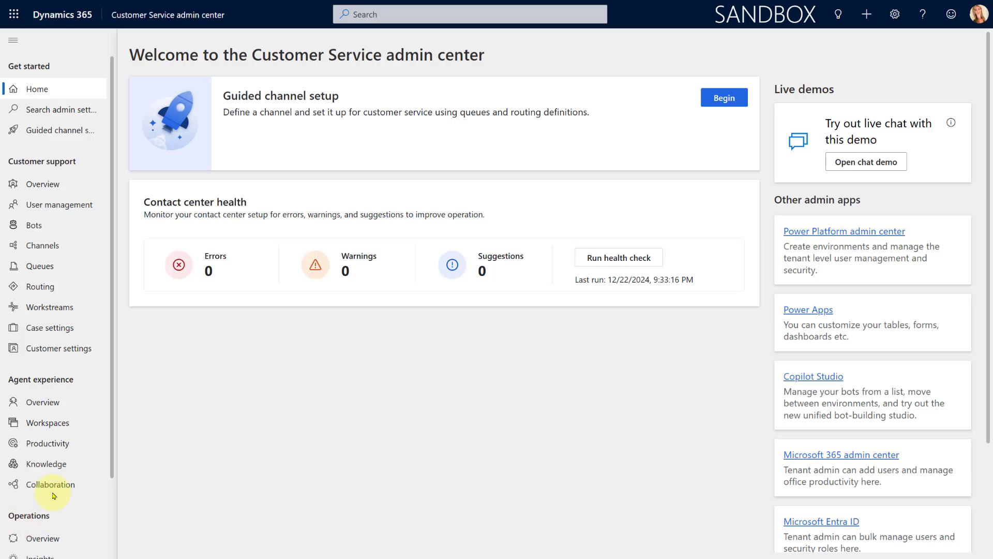
Step: Switch to the Customer Service admin center, open the Summaries productivity settings and make case summaries available to agents
{"action": "left_click", "coordinate": [44, 443]}
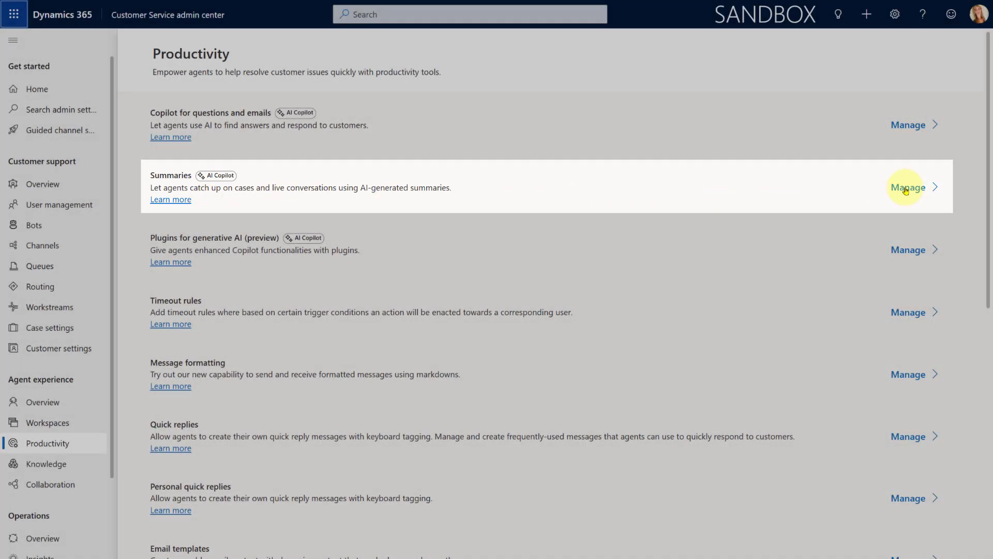
{"action": "left_click", "coordinate": [907, 189]}
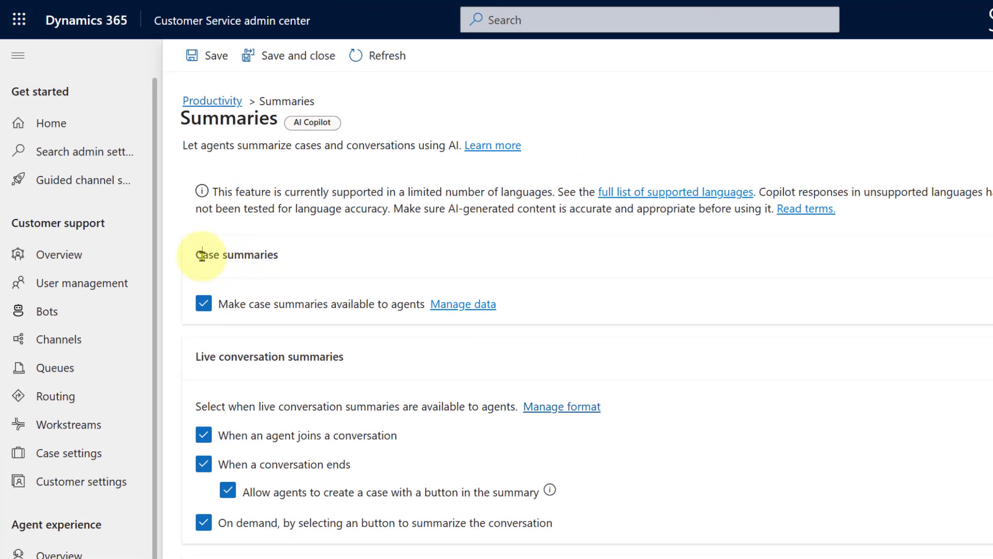
{"action": "left_click_drag", "start_coordinate": [200, 254], "coordinate": [309, 256]}
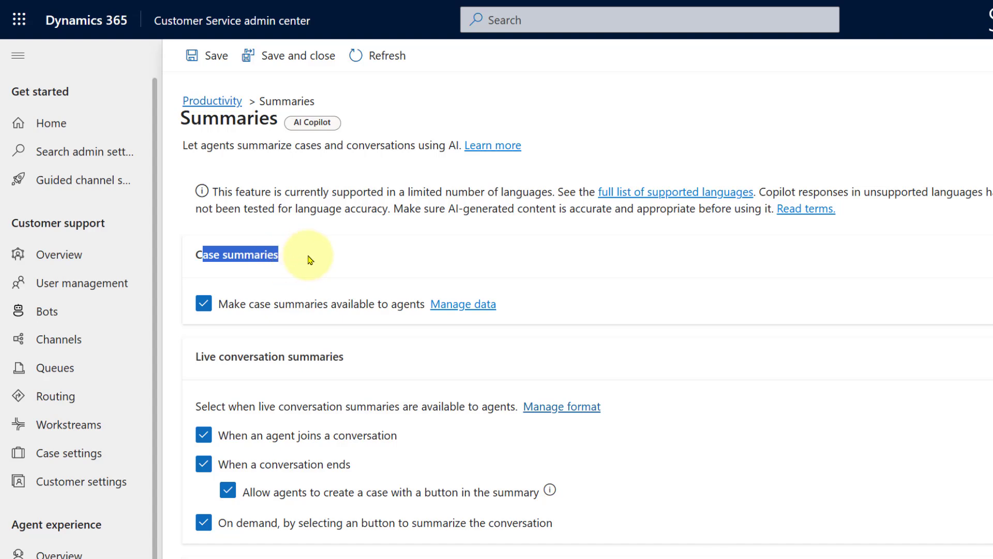
{"action": "left_click", "coordinate": [274, 282]}
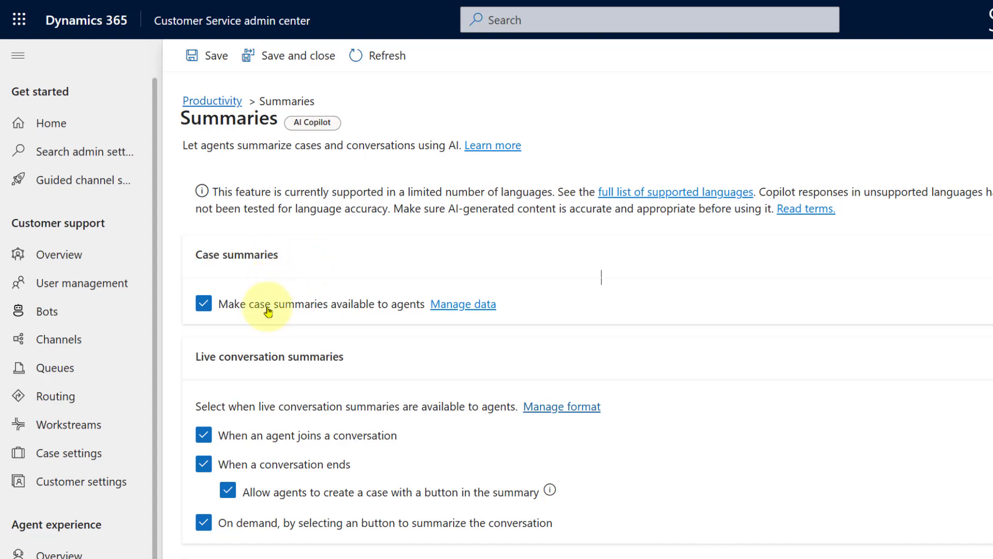
{"action": "left_click", "coordinate": [204, 306]}
{"action": "left_click", "coordinate": [204, 305]}
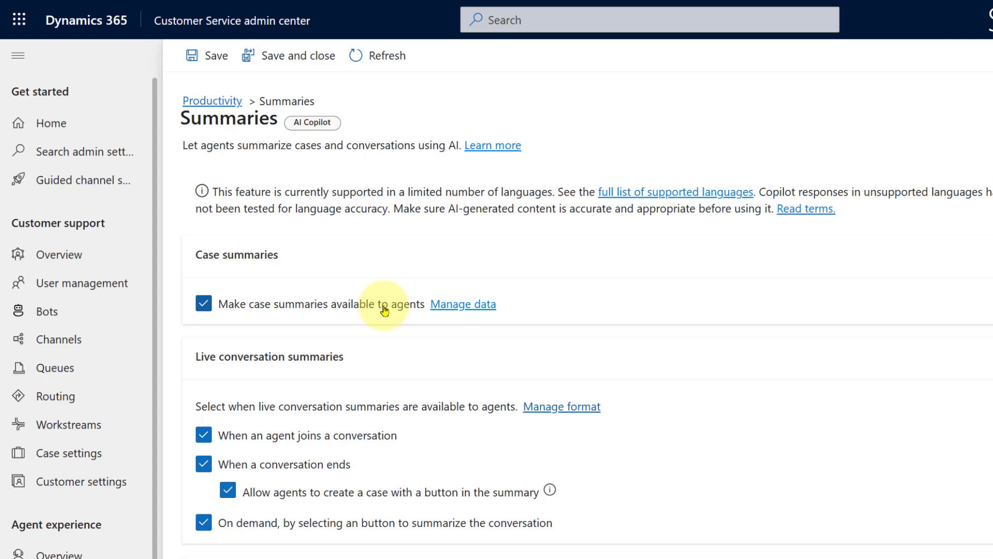
Step: Open the case summary data settings, review the record type description and its help, and continue to specifying the data
{"action": "left_click", "coordinate": [472, 310]}
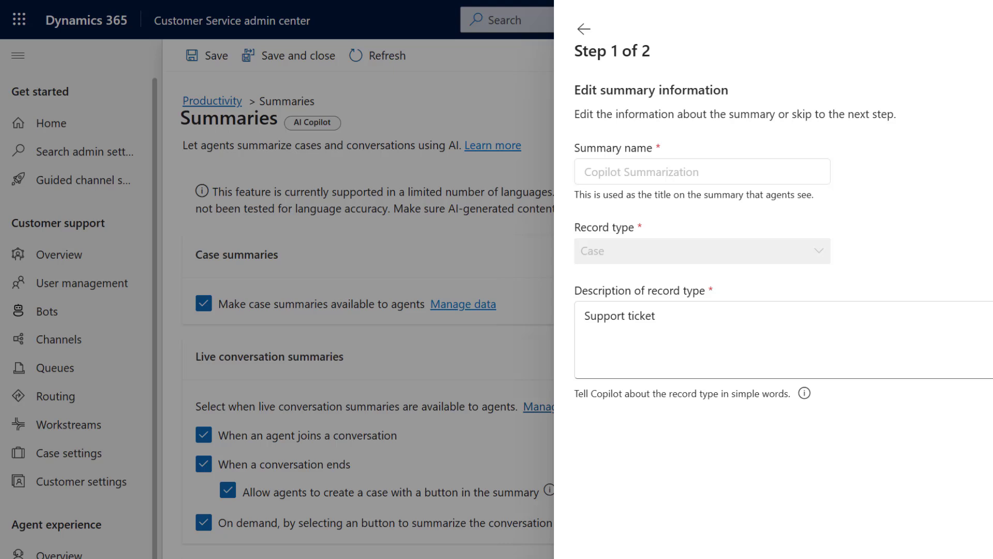
{"action": "left_click", "coordinate": [672, 315]}
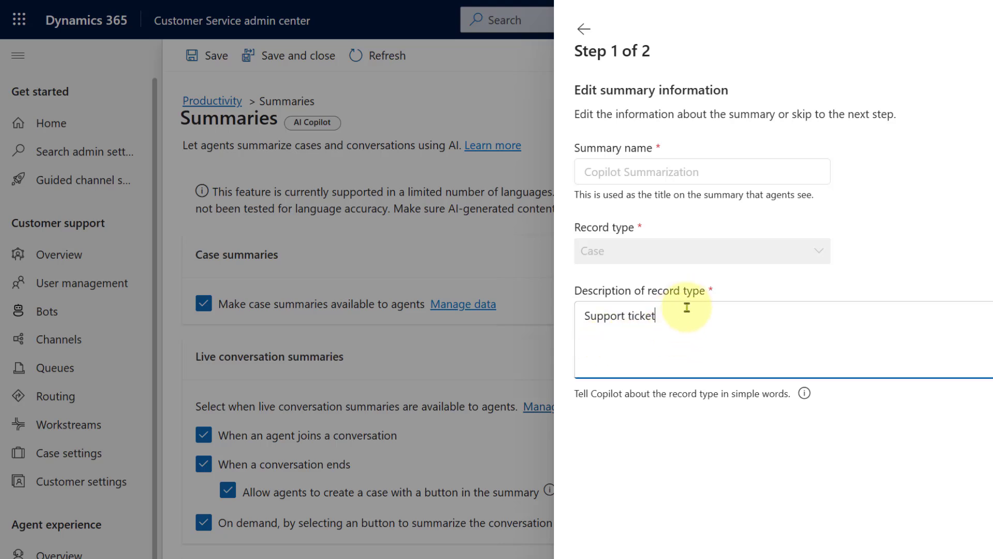
{"action": "left_click", "coordinate": [806, 395]}
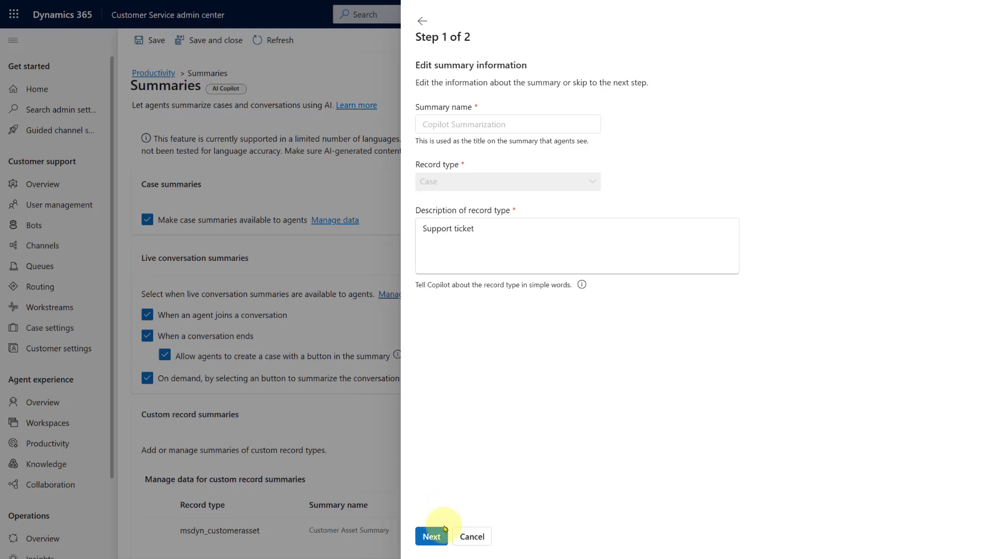
{"action": "left_click", "coordinate": [430, 538]}
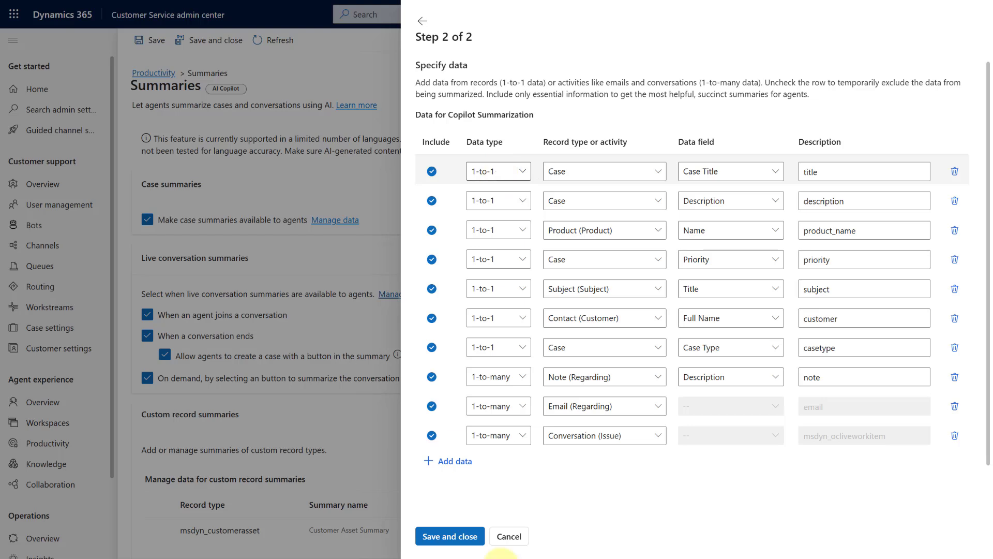
Step: Add a 1-to-1 data row to the case summary and look through its available record types
{"action": "left_click", "coordinate": [451, 461]}
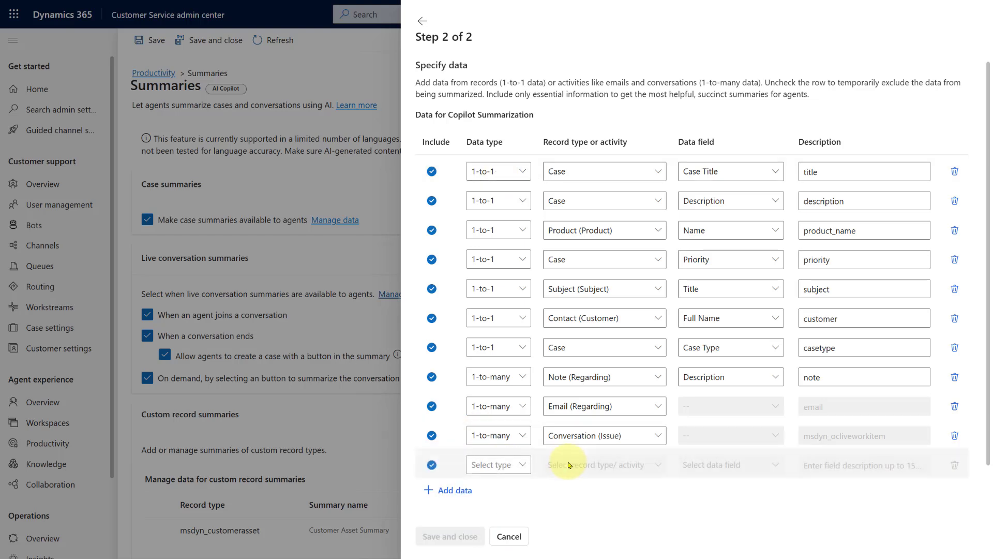
{"action": "left_click", "coordinate": [505, 465]}
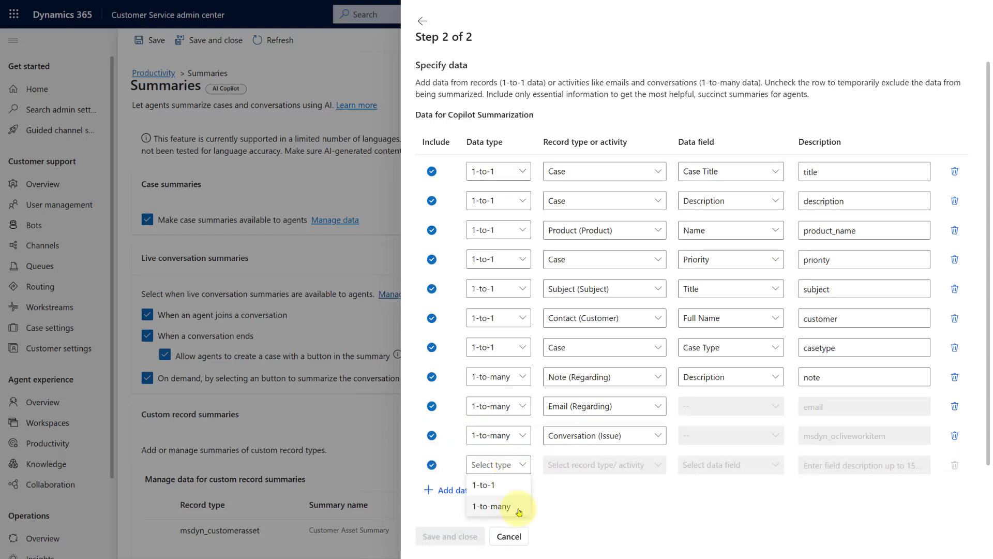
{"action": "left_click", "coordinate": [501, 486]}
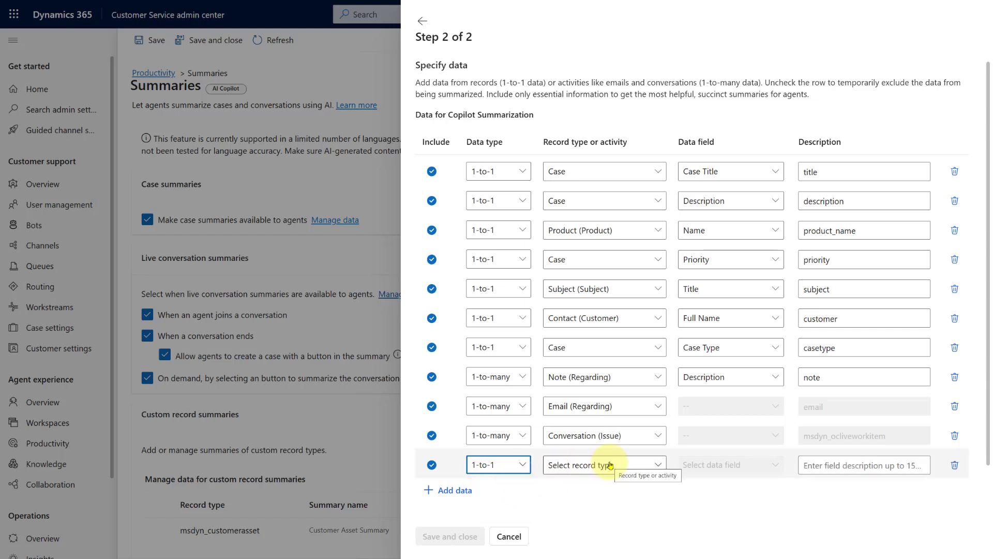
{"action": "left_click", "coordinate": [610, 465]}
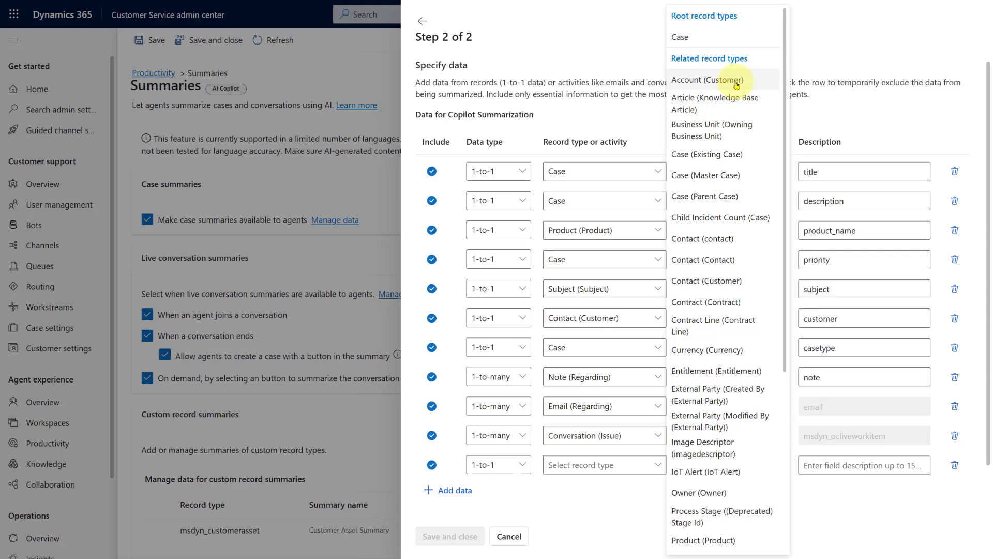
{"action": "left_click", "coordinate": [547, 476]}
Step: Change the new row to 1-to-many, with Activity (Regarding) as the record type and Description as the data field
{"action": "left_click", "coordinate": [514, 464]}
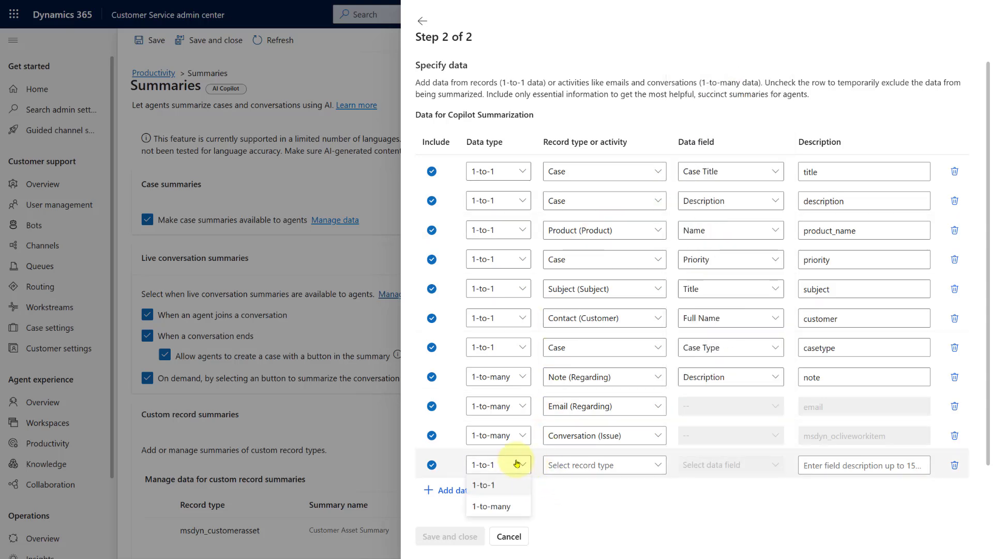
{"action": "left_click", "coordinate": [499, 510]}
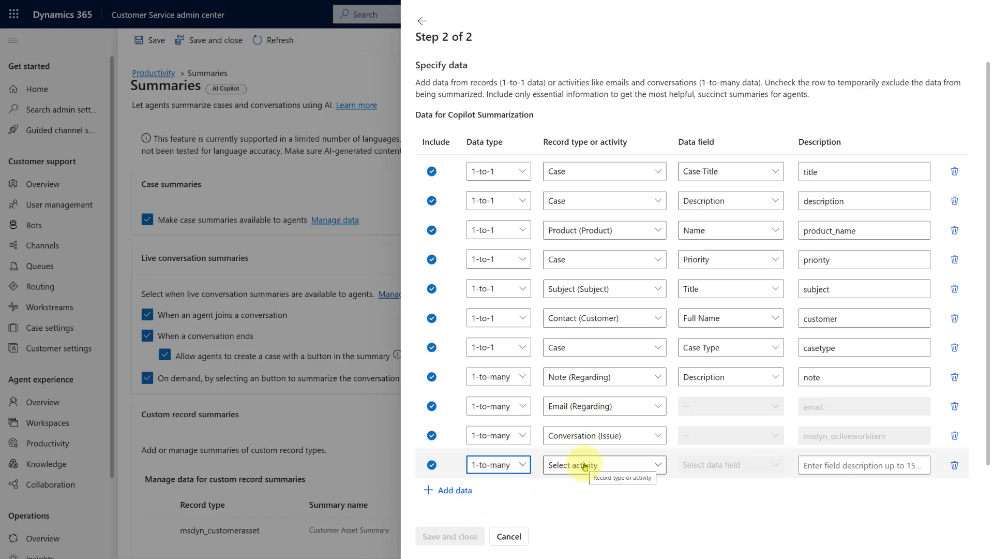
{"action": "left_click", "coordinate": [583, 465]}
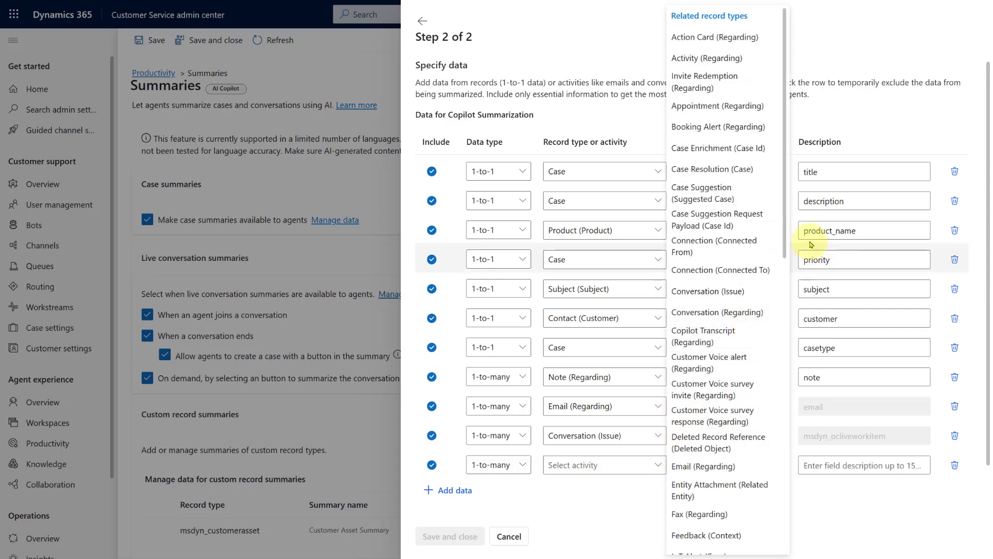
{"action": "scroll", "coordinate": [751, 285], "scroll_direction": "down", "scroll_amount": 8}
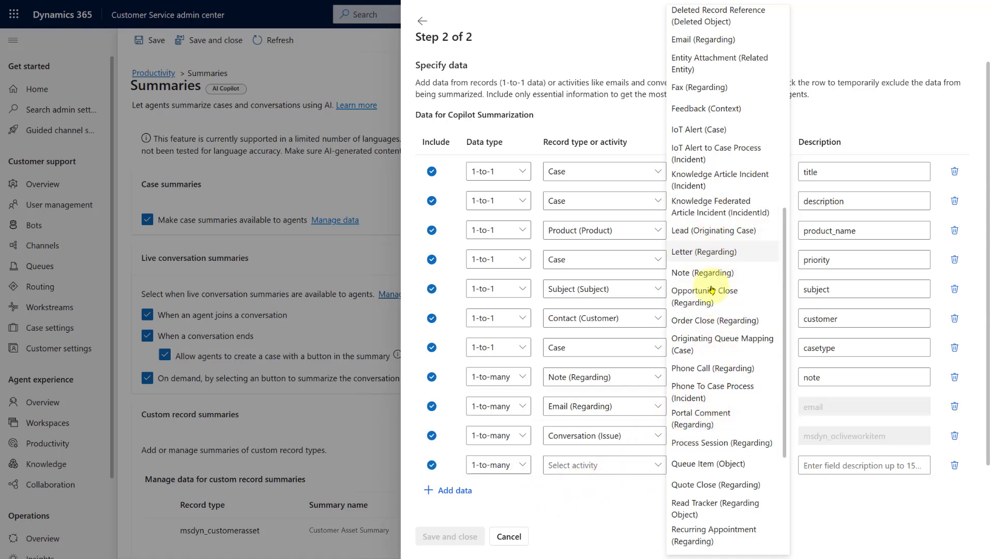
{"action": "scroll", "coordinate": [732, 445], "scroll_direction": "down", "scroll_amount": 4}
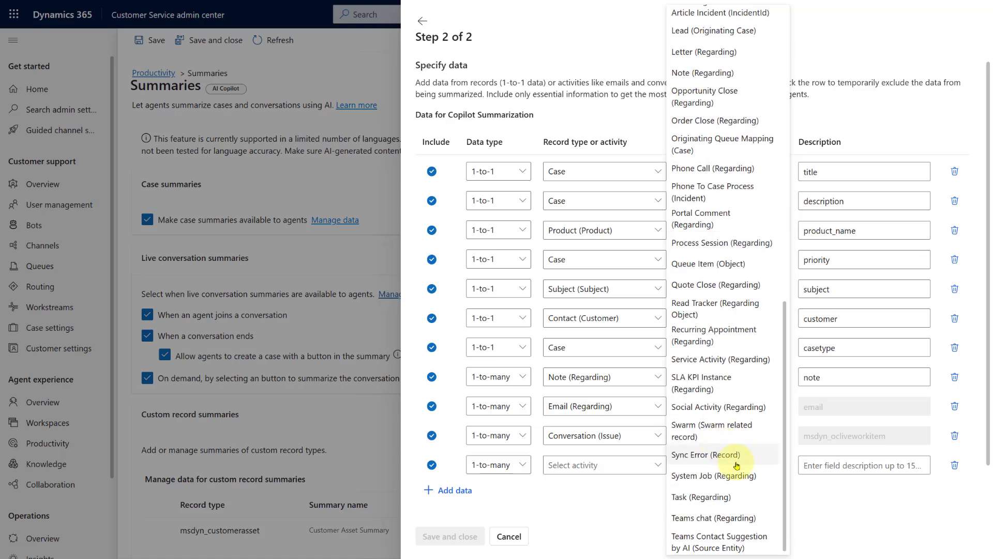
{"action": "scroll", "coordinate": [737, 465], "scroll_direction": "up", "scroll_amount": 6}
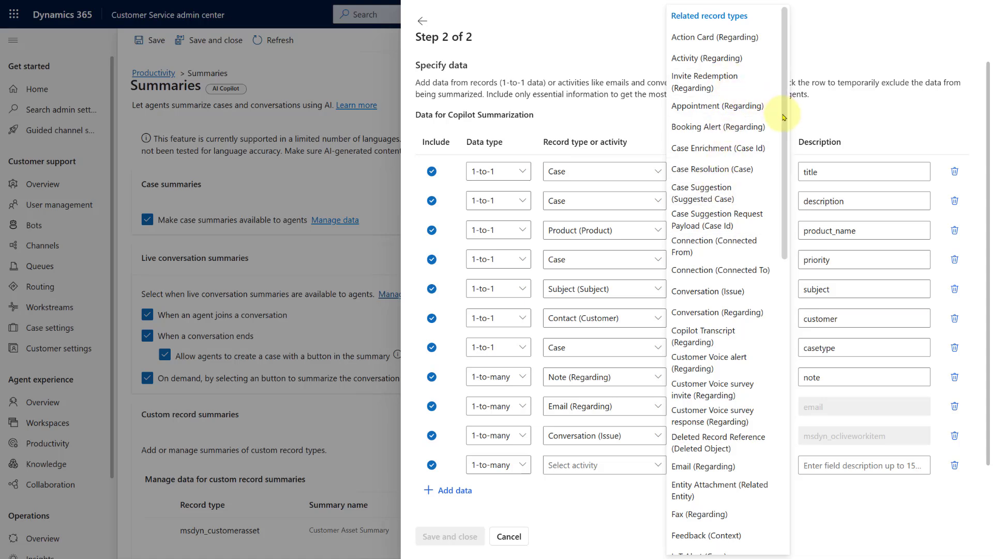
{"action": "left_click", "coordinate": [710, 63]}
{"action": "left_click", "coordinate": [761, 490]}
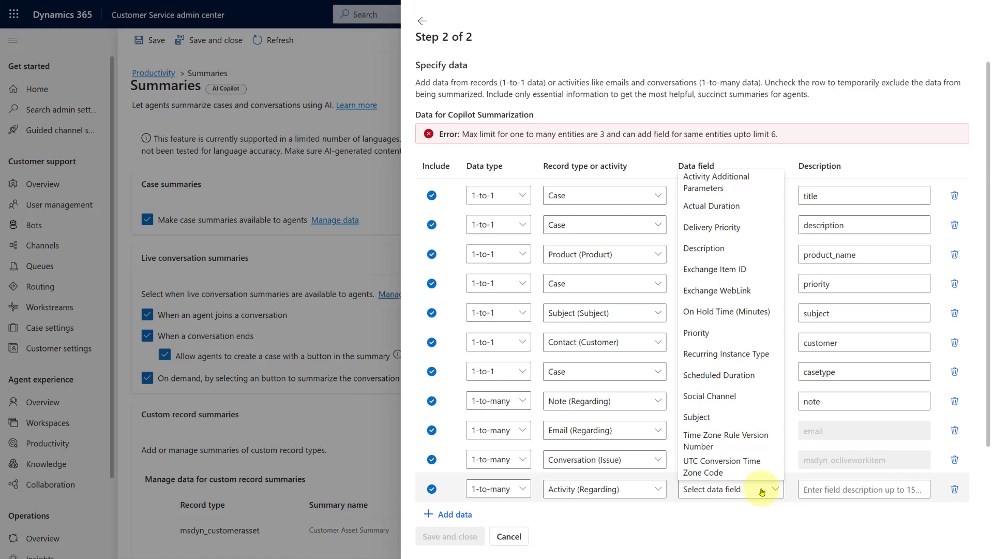
{"action": "left_click", "coordinate": [723, 252]}
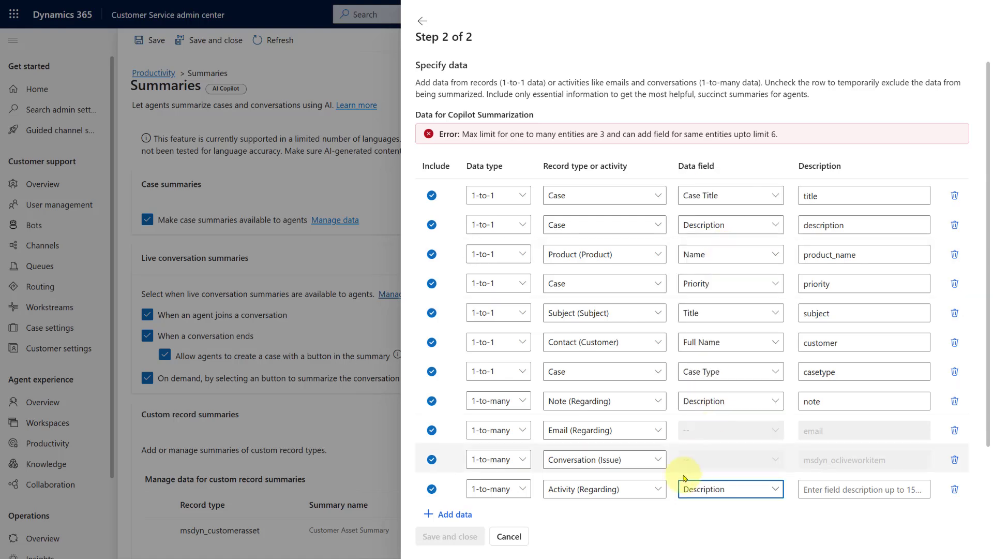
Step: Delete the Activity (Regarding) row from the case summary data
{"action": "left_click", "coordinate": [811, 488]}
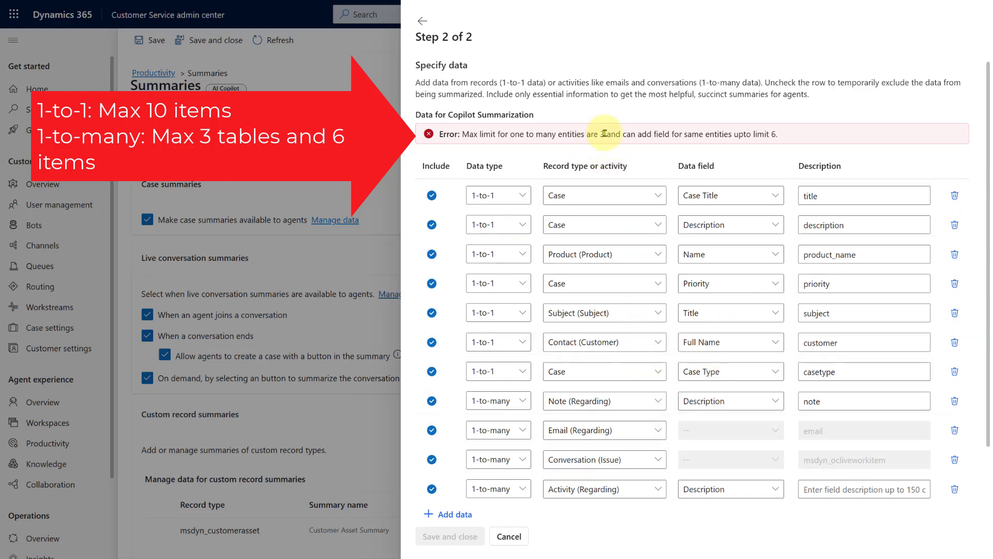
{"action": "left_click_drag", "start_coordinate": [605, 133], "coordinate": [598, 133]}
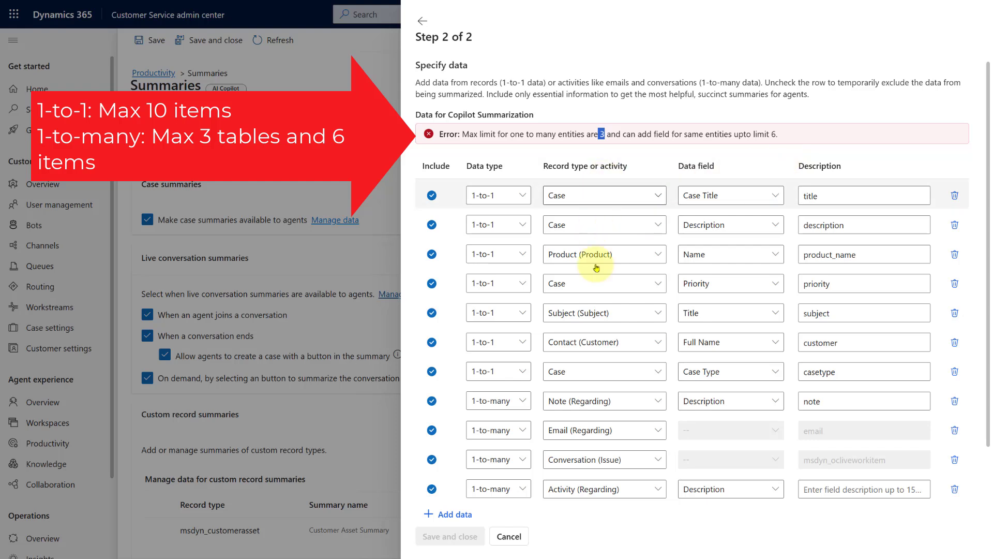
{"action": "left_click", "coordinate": [955, 489]}
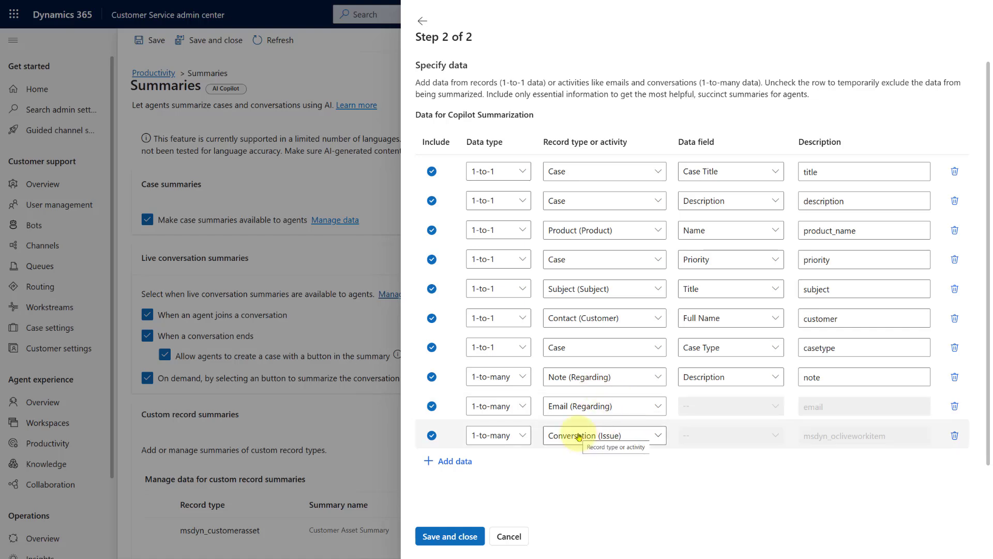
Step: Delete the Product (Product) name row from the summary data and exclude the Case Priority row
{"action": "left_click", "coordinate": [431, 230]}
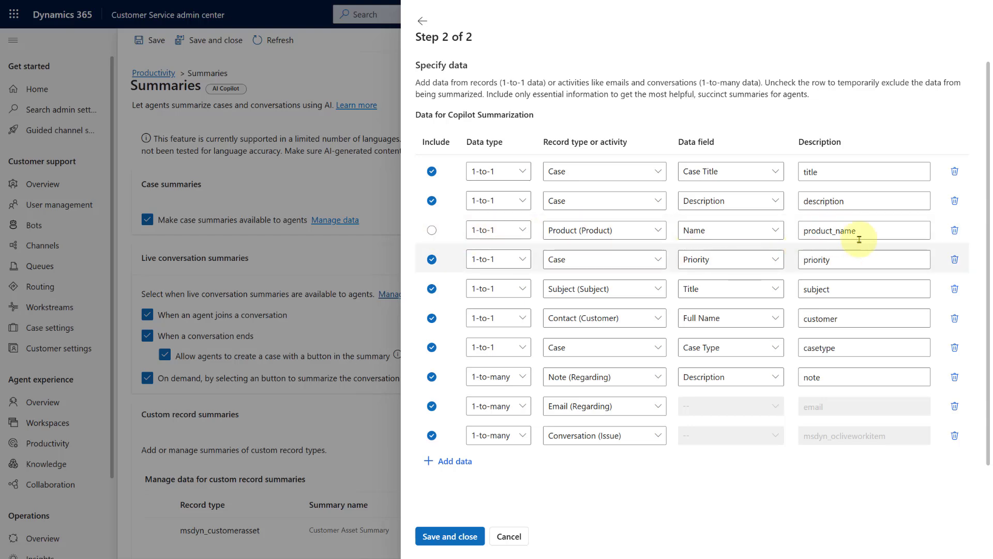
{"action": "left_click", "coordinate": [955, 231]}
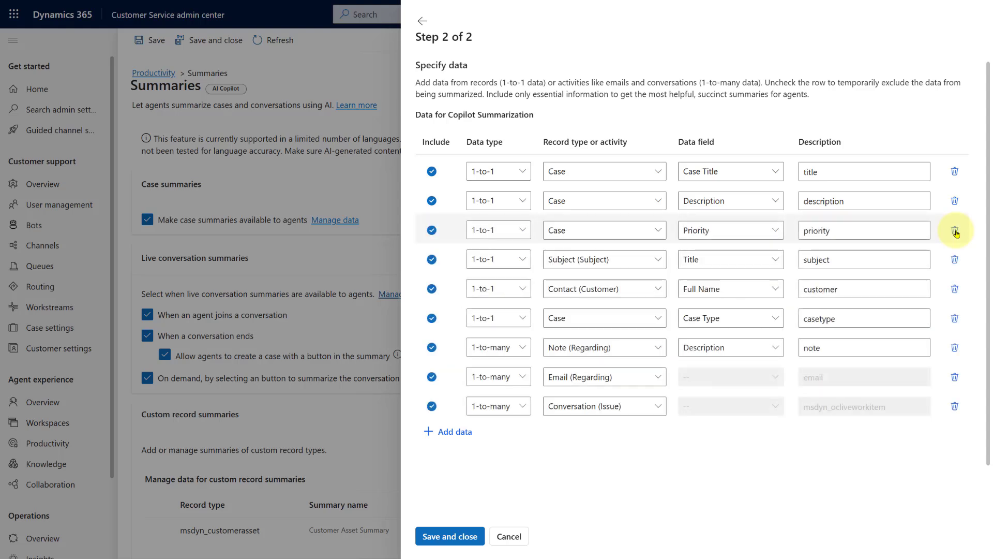
{"action": "left_click", "coordinate": [432, 231]}
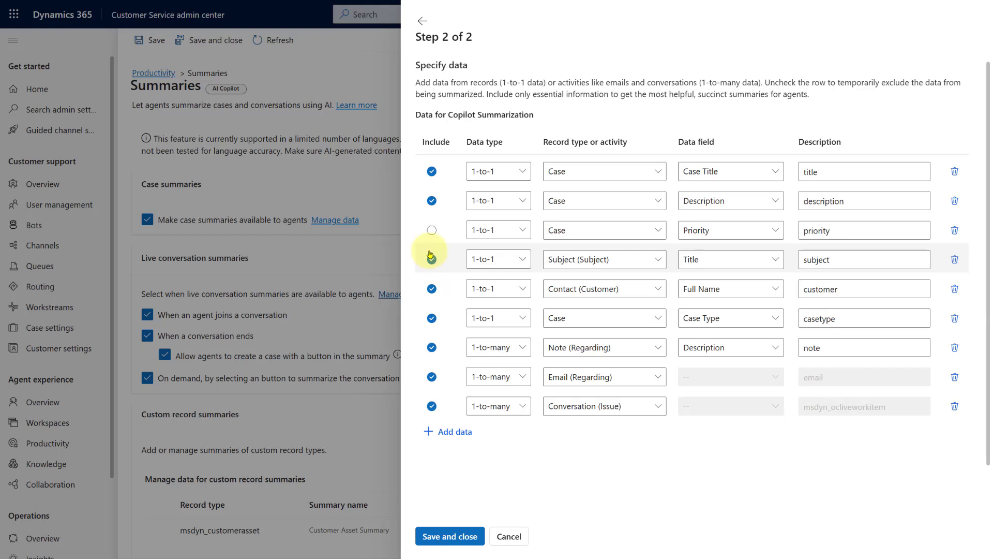
Step: Try excluding the Subject (Subject) Title row and adding another data row, and leave the case summary data without saving
{"action": "left_click", "coordinate": [428, 259]}
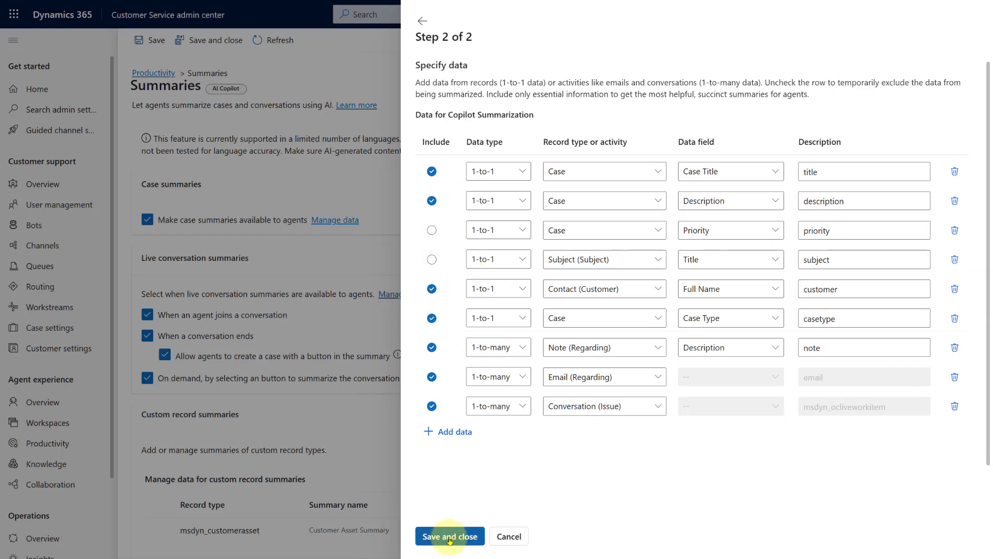
{"action": "left_click", "coordinate": [457, 432]}
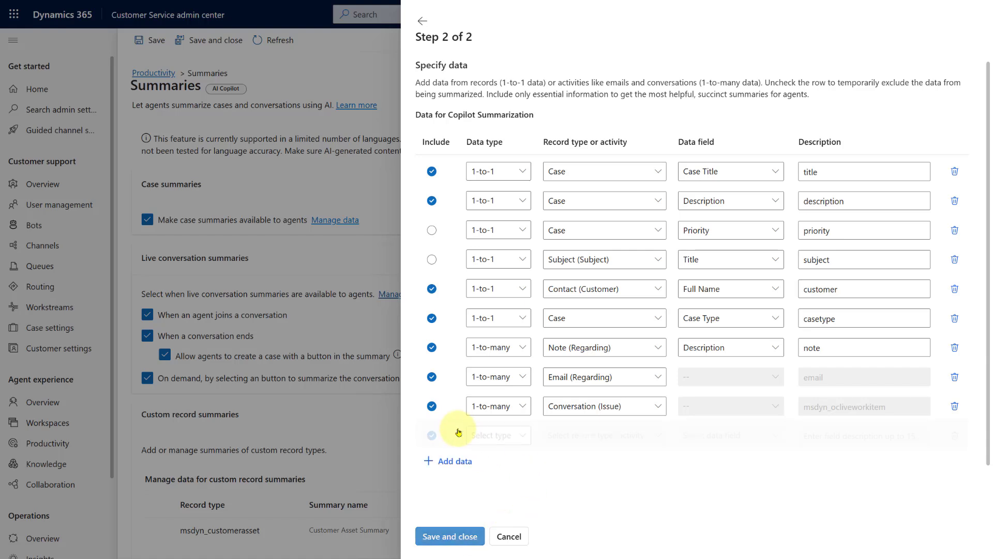
{"action": "left_click", "coordinate": [495, 436]}
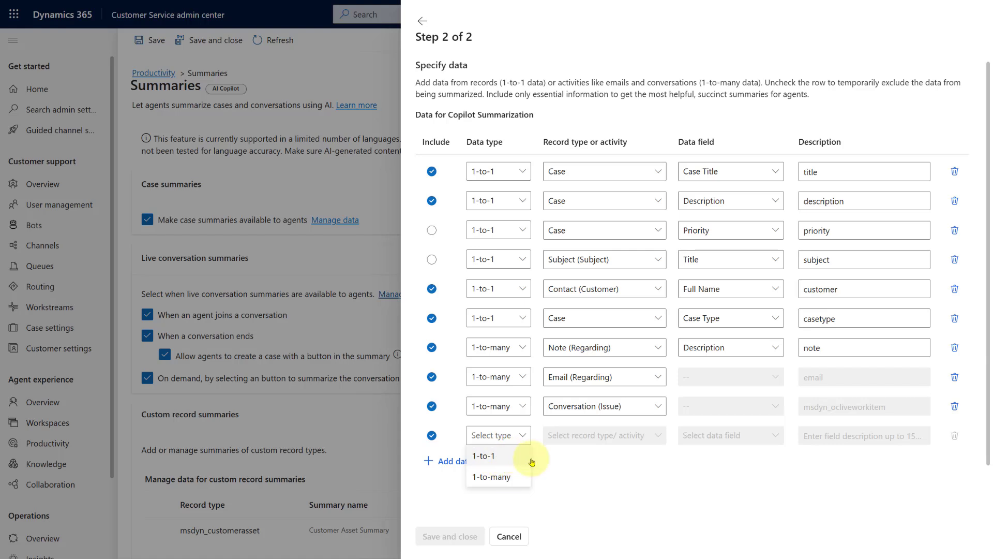
{"action": "left_click", "coordinate": [574, 473]}
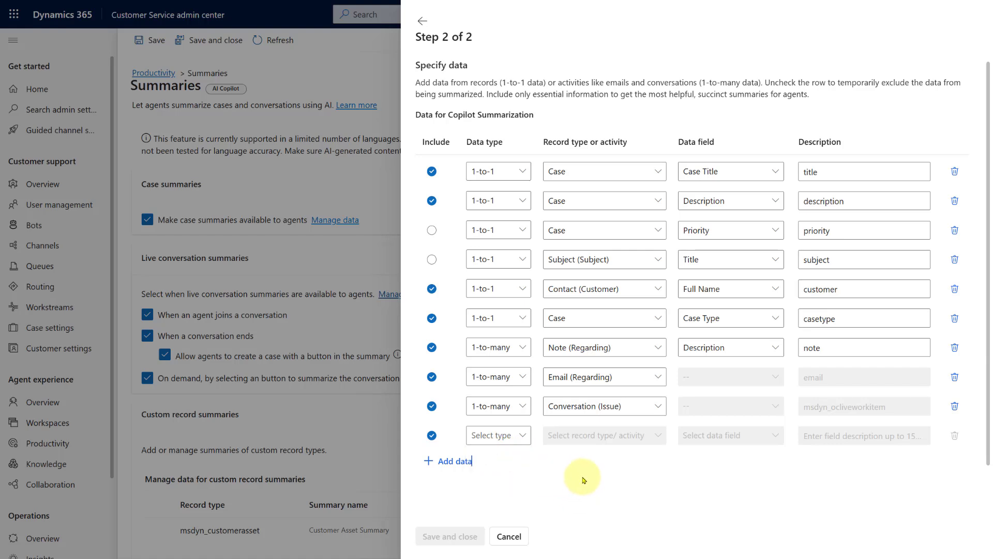
{"action": "left_click", "coordinate": [510, 537]}
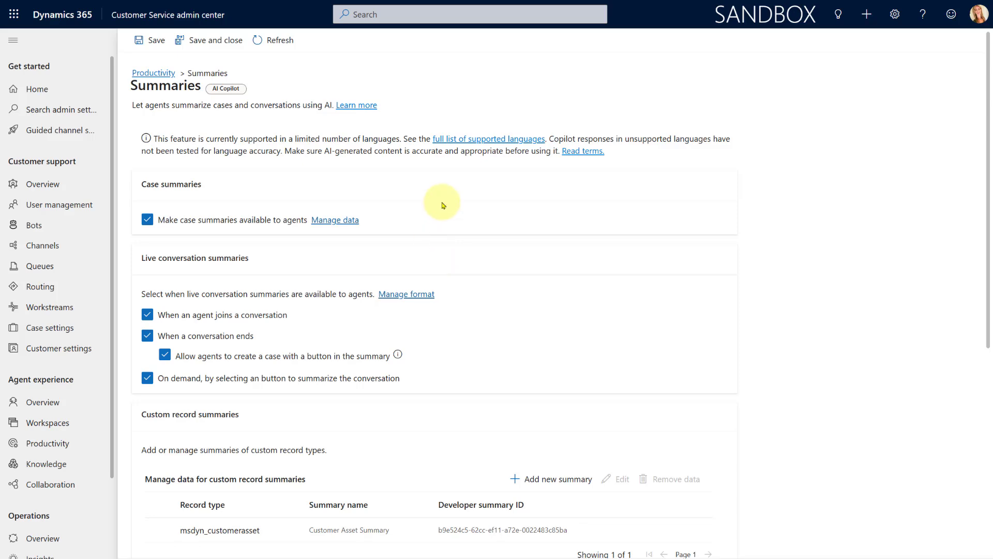
Step: Examine the information exclusion settings for case and custom record summaries, adding a blank email address entry and discarding it
{"action": "scroll", "coordinate": [443, 206], "scroll_direction": "down", "scroll_amount": 4}
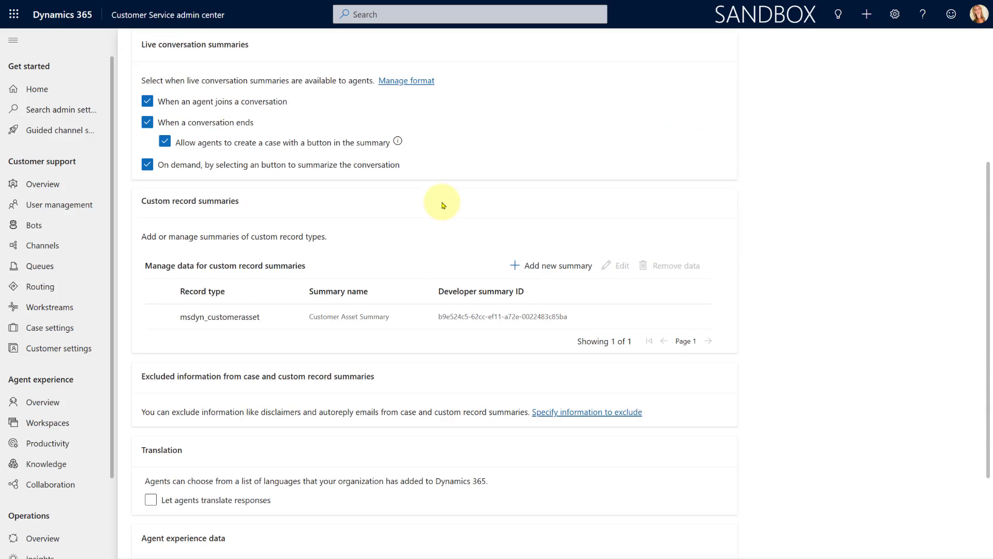
{"action": "scroll", "coordinate": [443, 206], "scroll_direction": "down", "scroll_amount": 3}
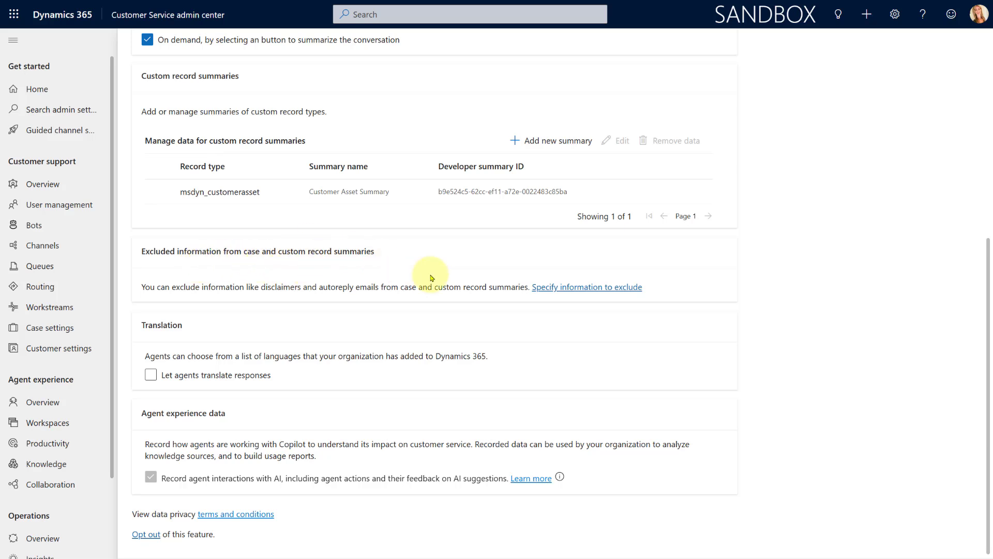
{"action": "left_click", "coordinate": [558, 288]}
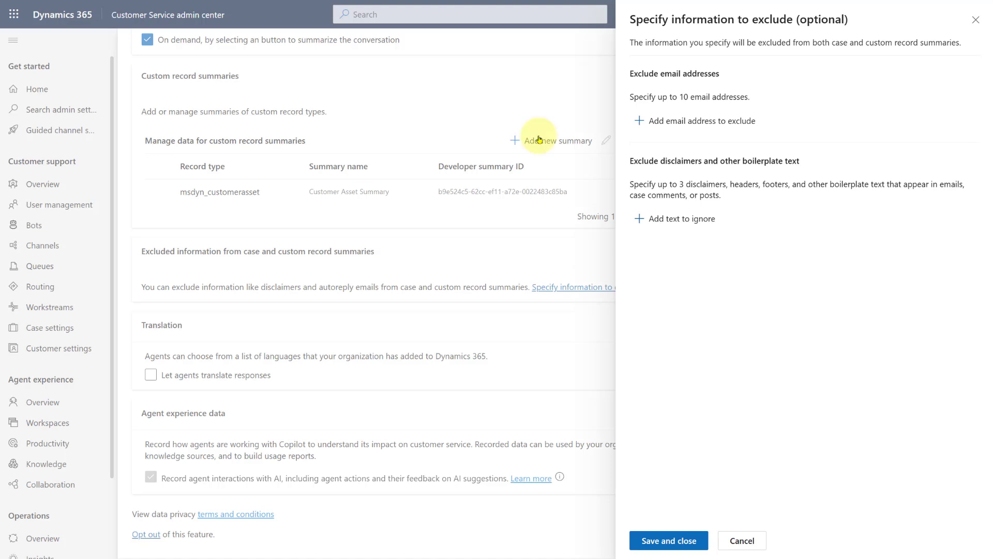
{"action": "left_click", "coordinate": [733, 123]}
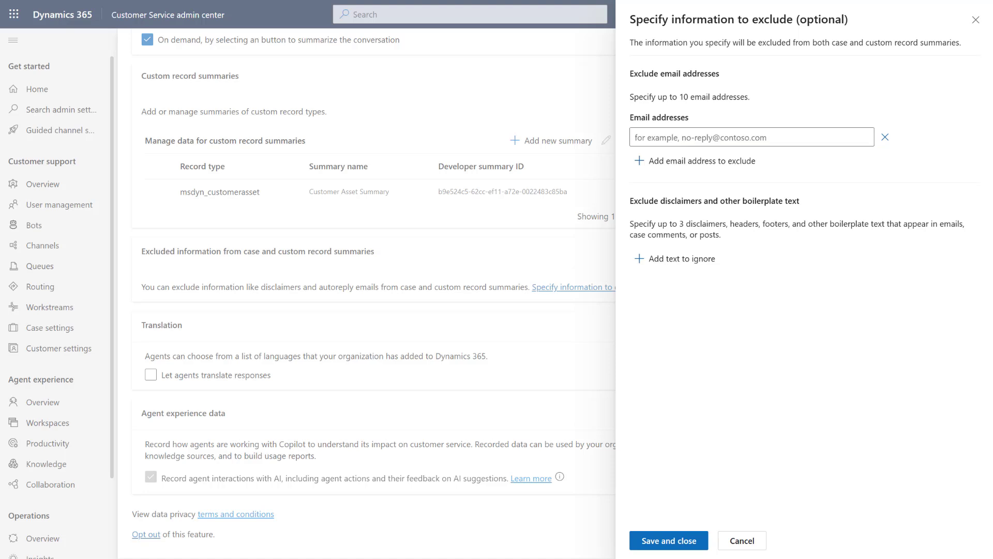
{"action": "left_click", "coordinate": [742, 540]}
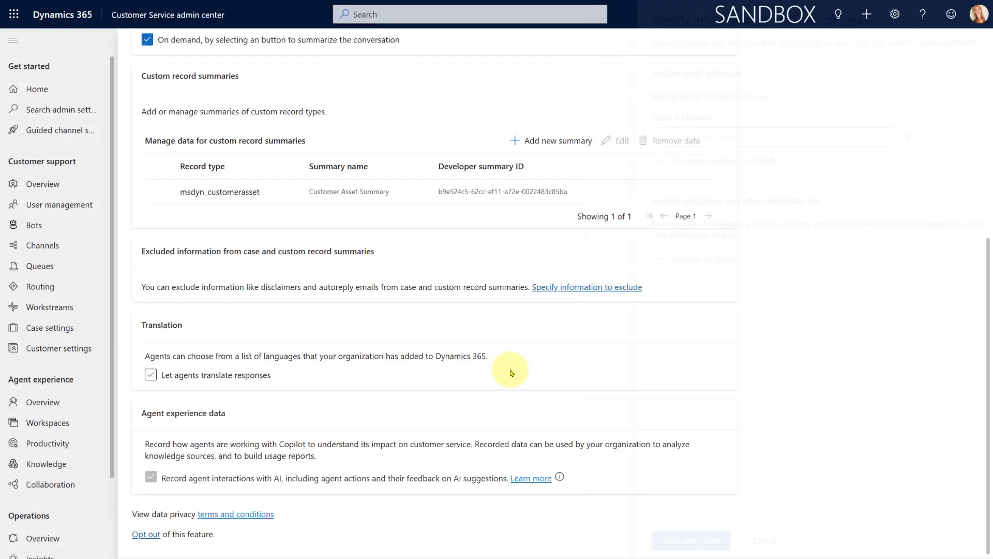
Step: Reopen the case summary data settings and proceed past the summary information to the data specification
{"action": "scroll", "coordinate": [535, 236], "scroll_direction": "up", "scroll_amount": 4}
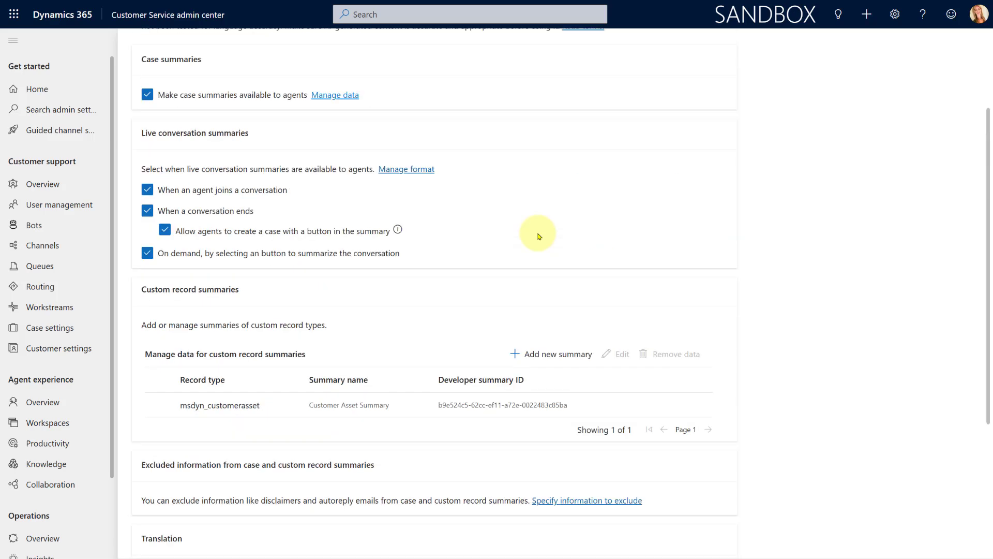
{"action": "left_click", "coordinate": [328, 95]}
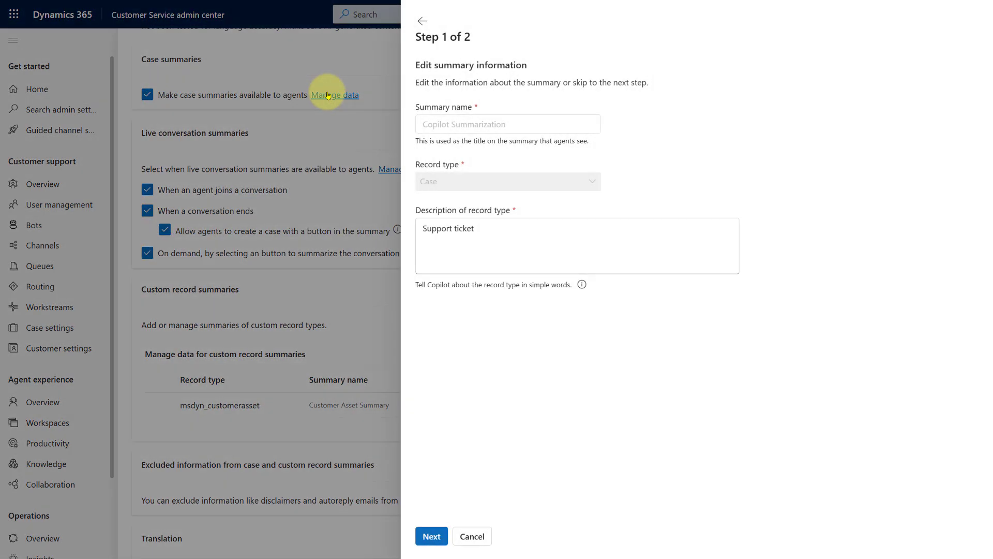
{"action": "left_click", "coordinate": [431, 537]}
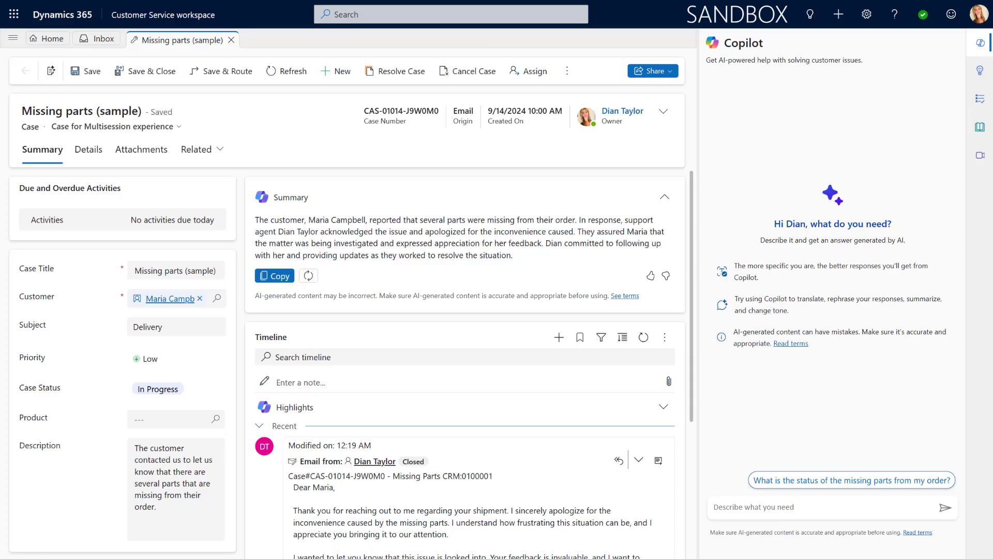
Step: In Customer Service workspace, open the Contact information required (sample) case from the agent dashboard and expand its Copilot summary
{"action": "left_click", "coordinate": [51, 40]}
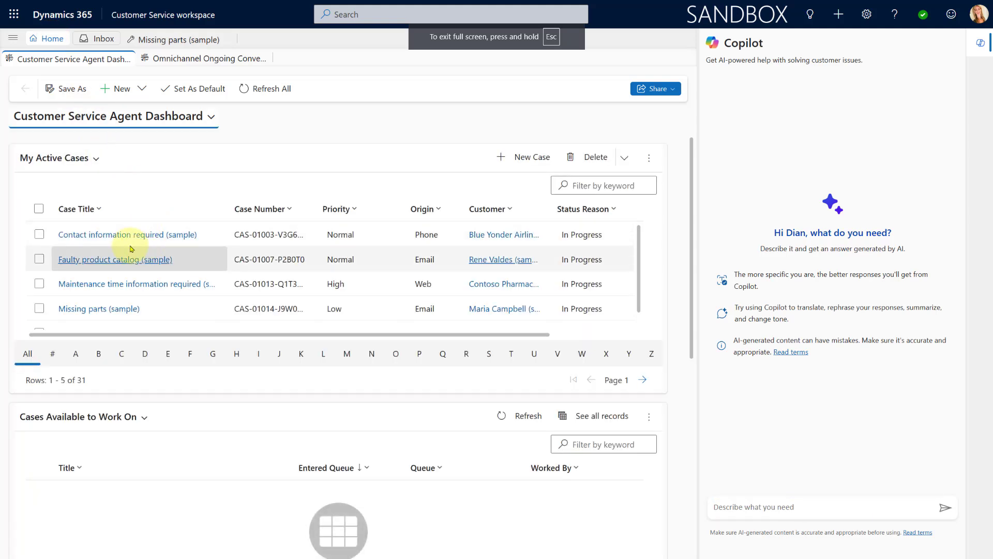
{"action": "left_click", "coordinate": [101, 234]}
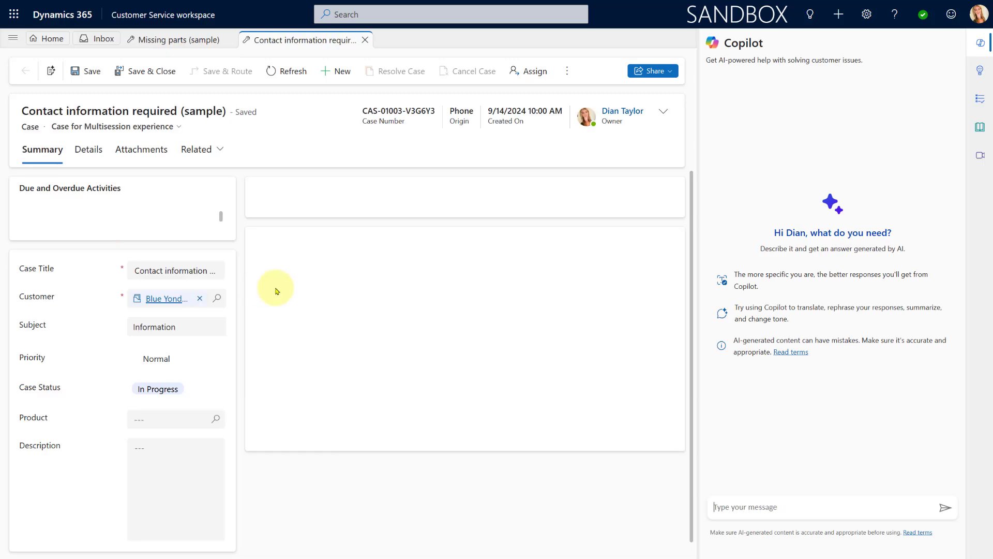
{"action": "left_click", "coordinate": [665, 197]}
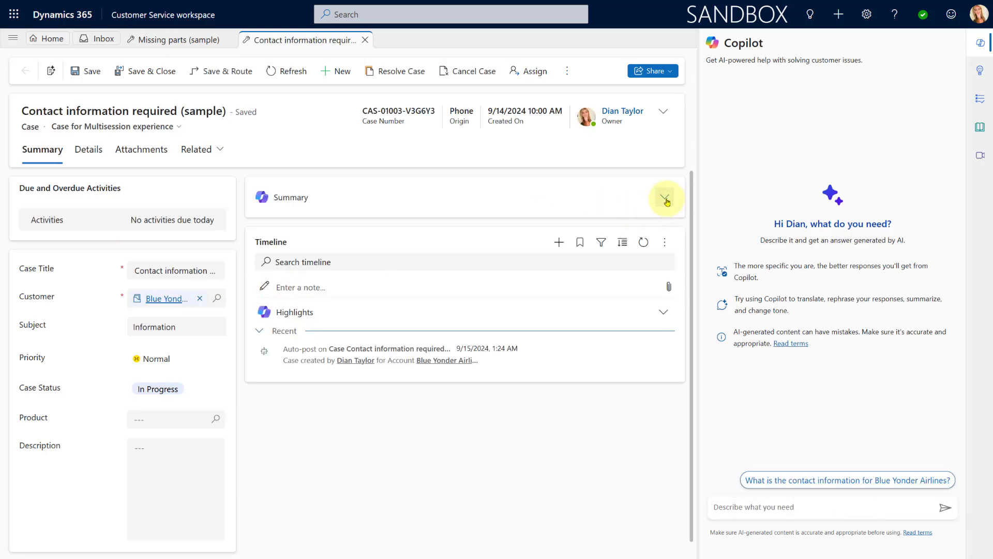